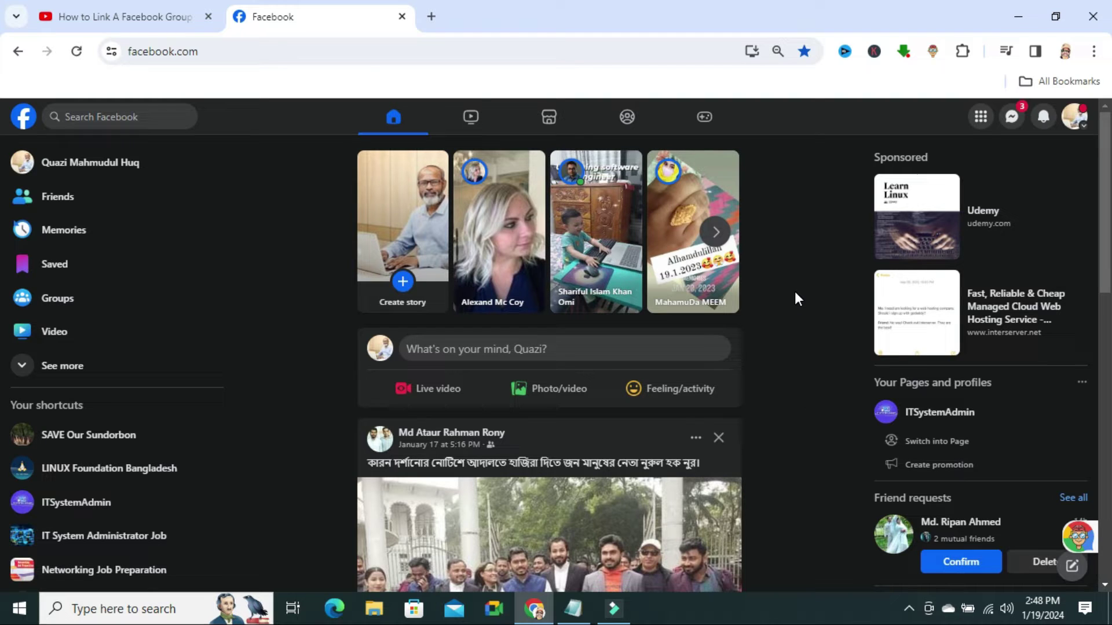
# Open the ITSystemAdmin page from recent searches and switch into its profile
pyautogui.click(159, 117)
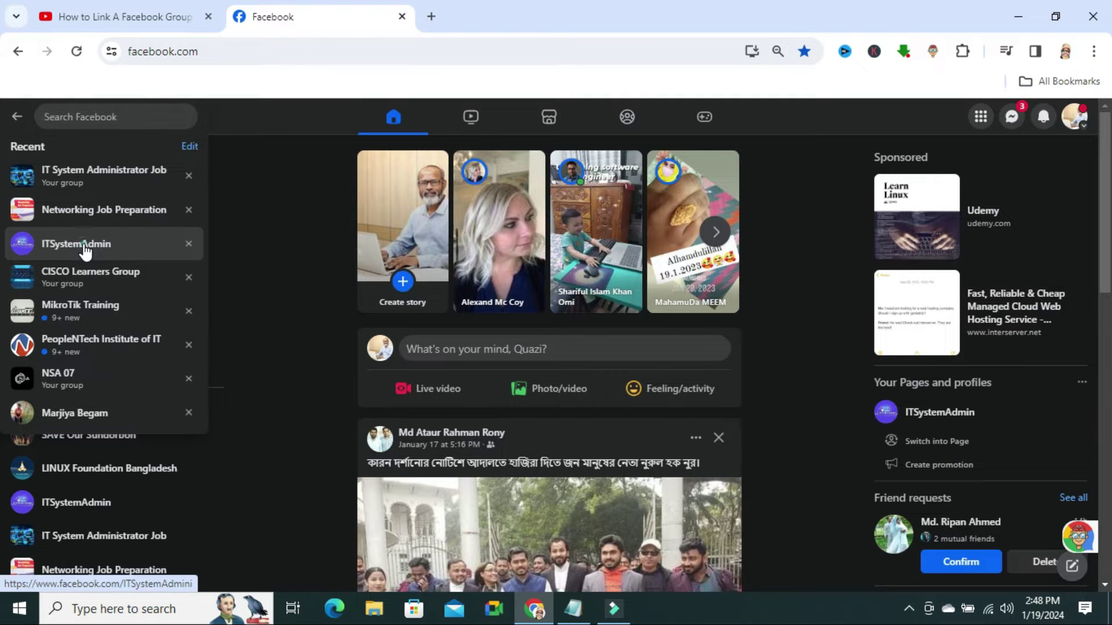
pyautogui.click(85, 246)
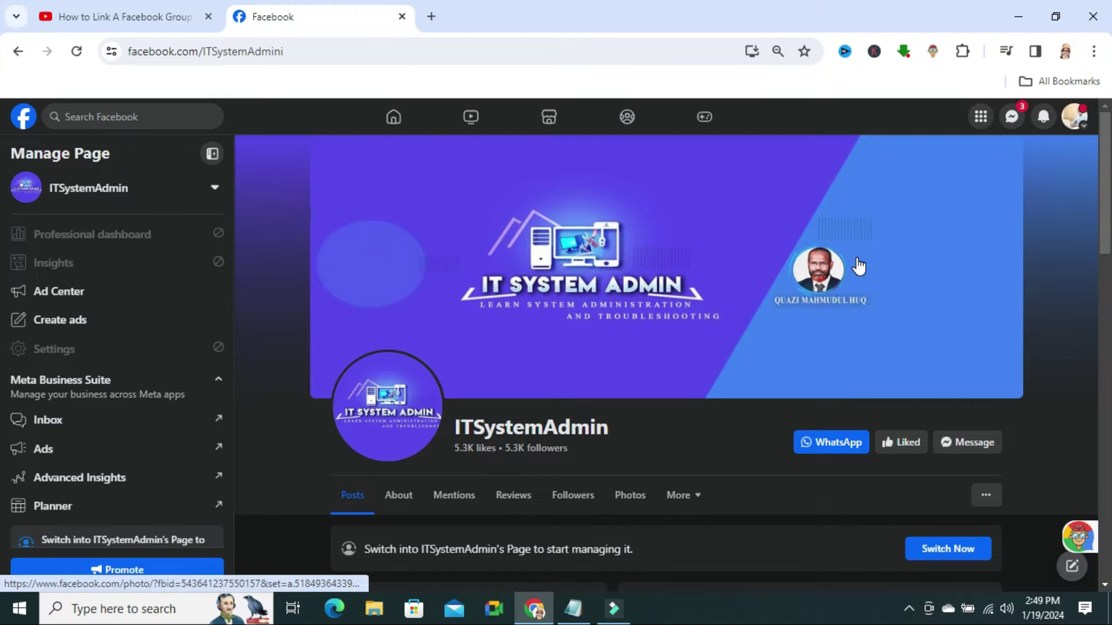
pyautogui.click(1079, 126)
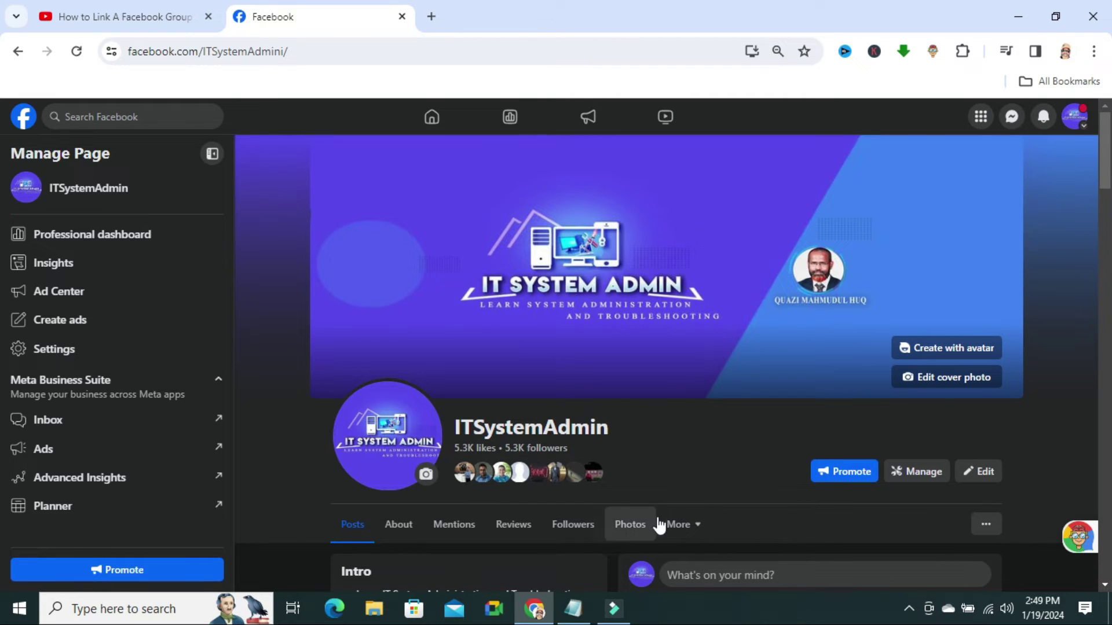
# Open the page's Groups section under More and highlight the 'No groups to show' message
pyautogui.click(694, 531)
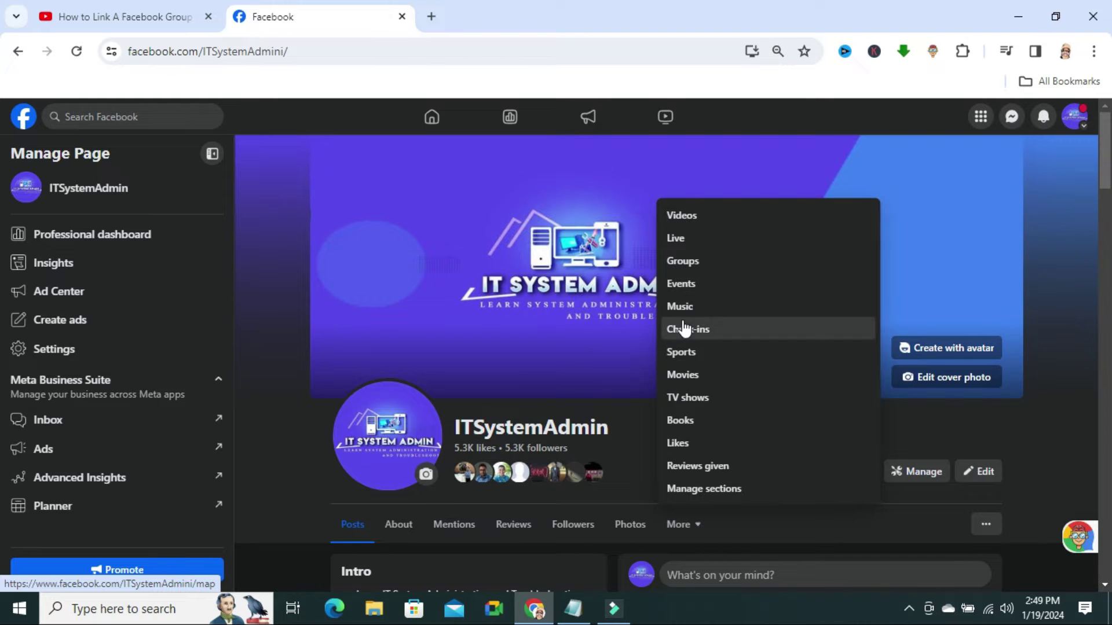
pyautogui.click(705, 262)
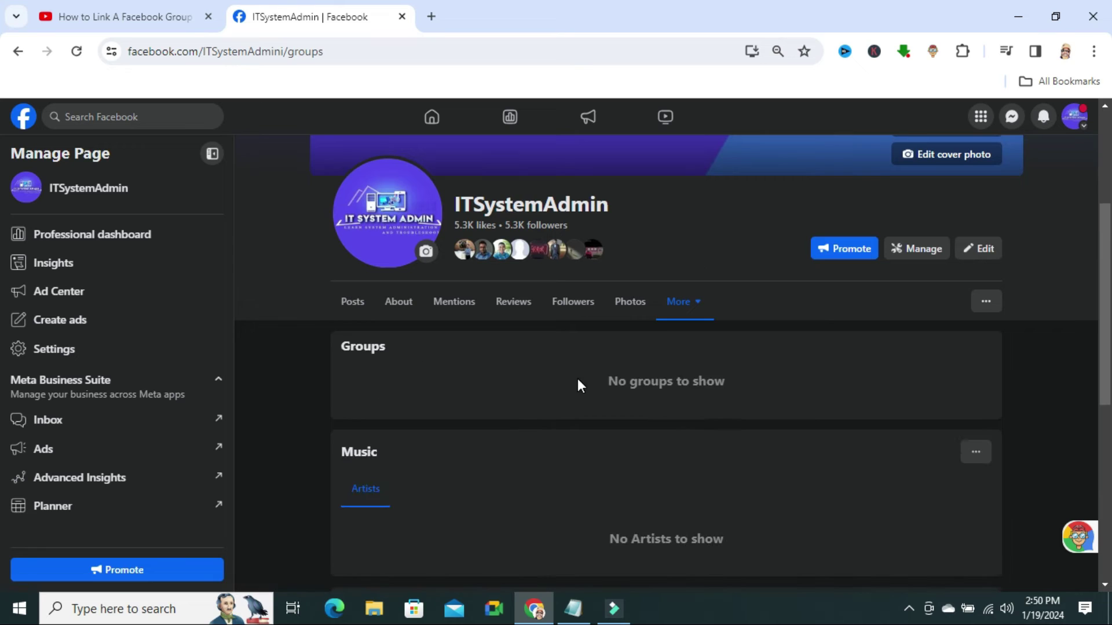
pyautogui.moveTo(603, 380); pyautogui.dragTo(743, 380)
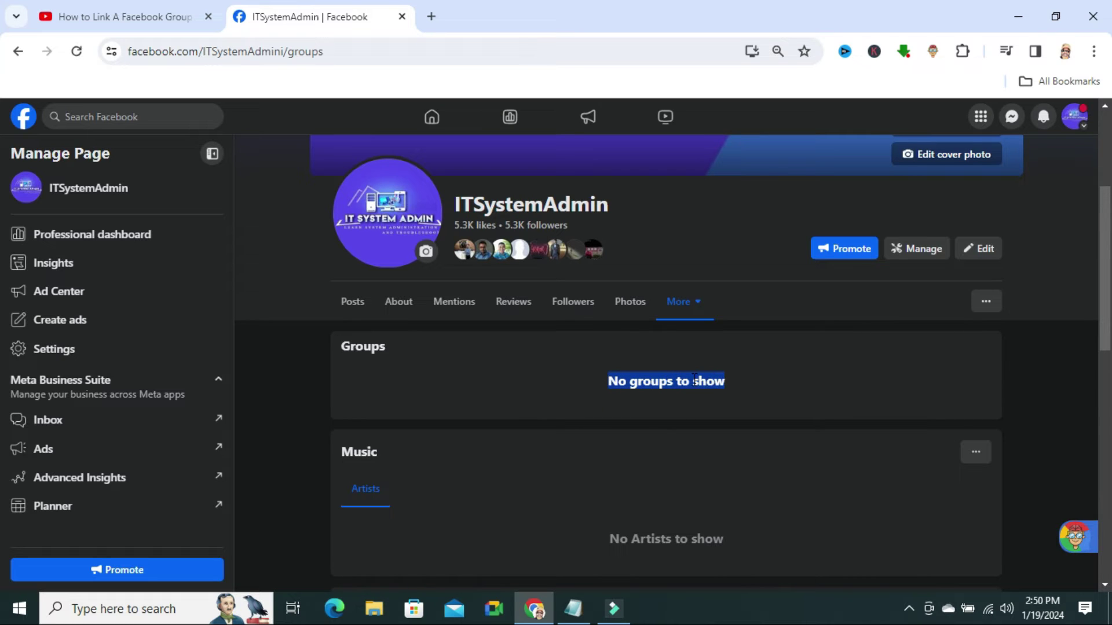
pyautogui.click(610, 384)
pyautogui.moveTo(611, 383); pyautogui.dragTo(726, 384)
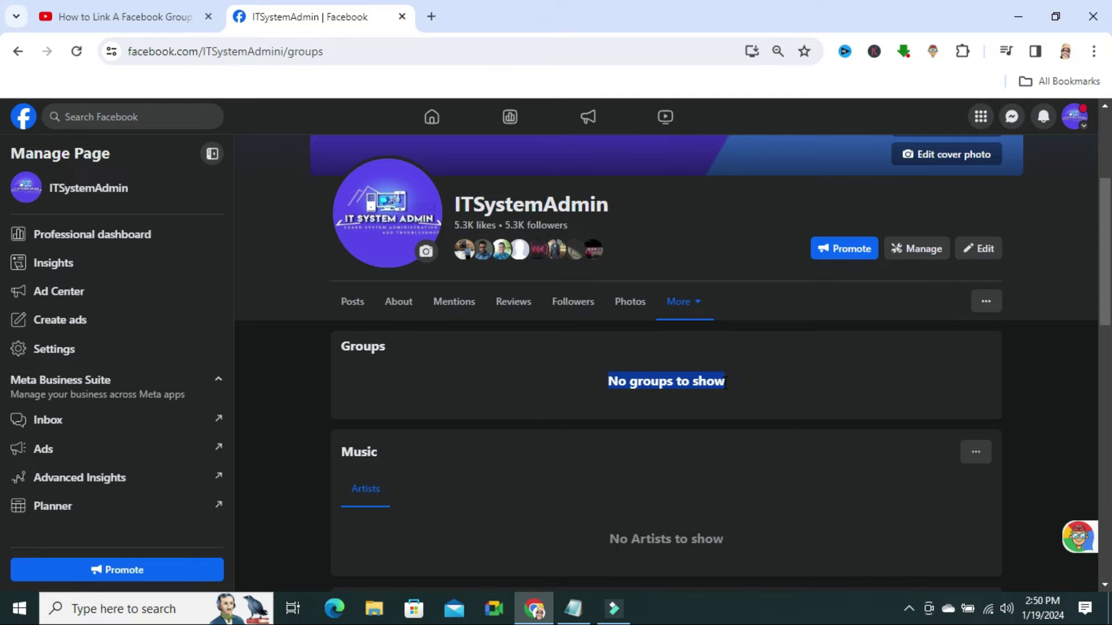
# Search Facebook for 'IT System Administrators Job'
pyautogui.click(260, 347)
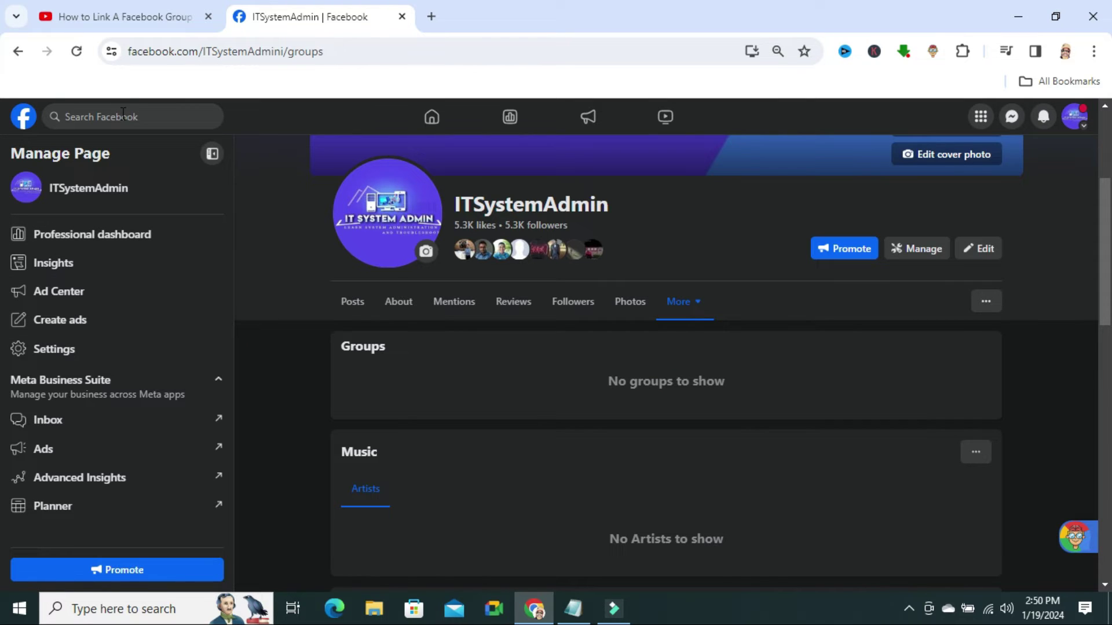
pyautogui.click(123, 115)
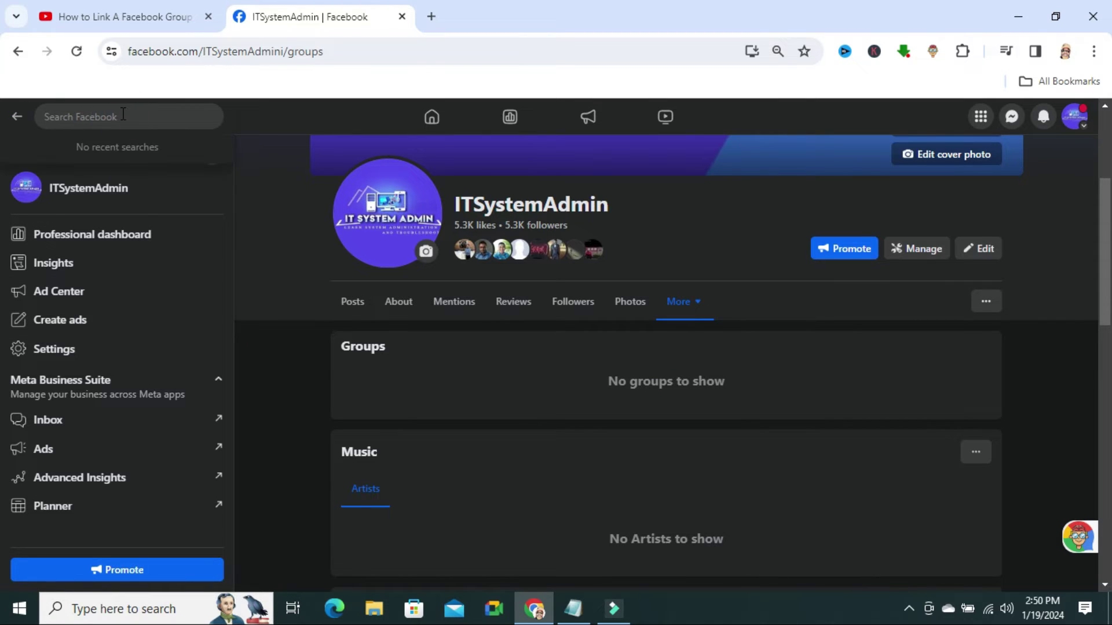
pyautogui.write('I')
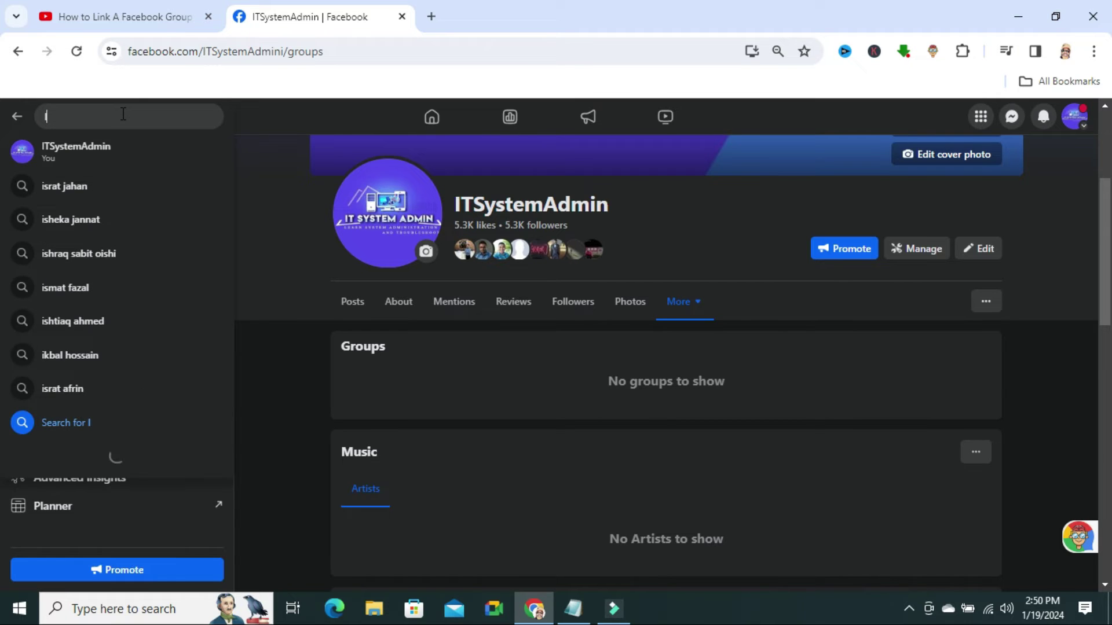
pyautogui.write('T System Administrators Job')
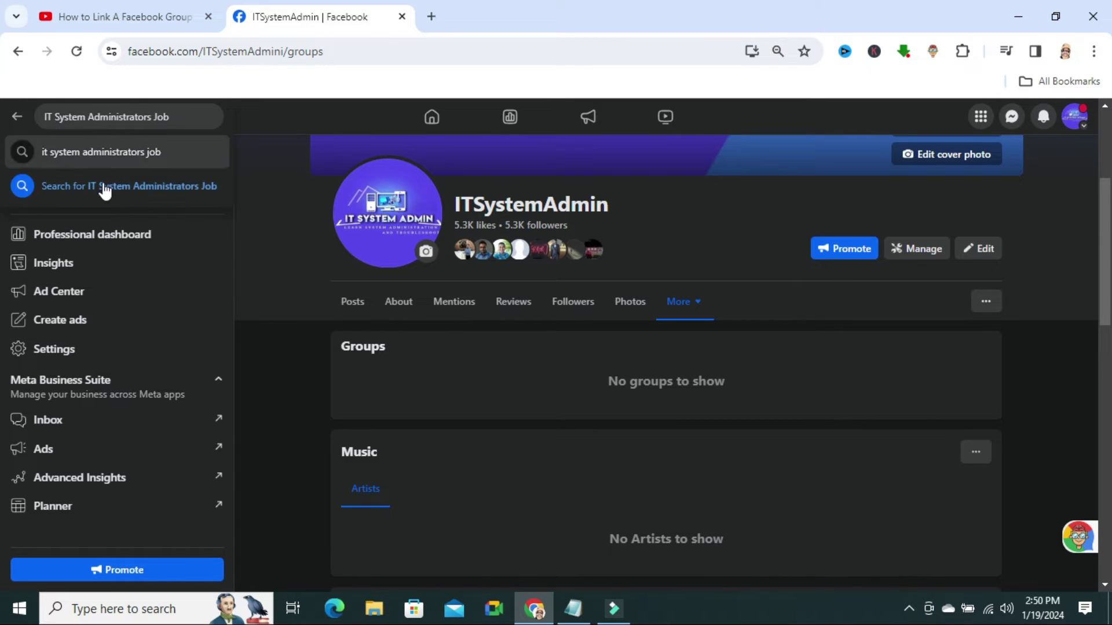
pyautogui.click(170, 192)
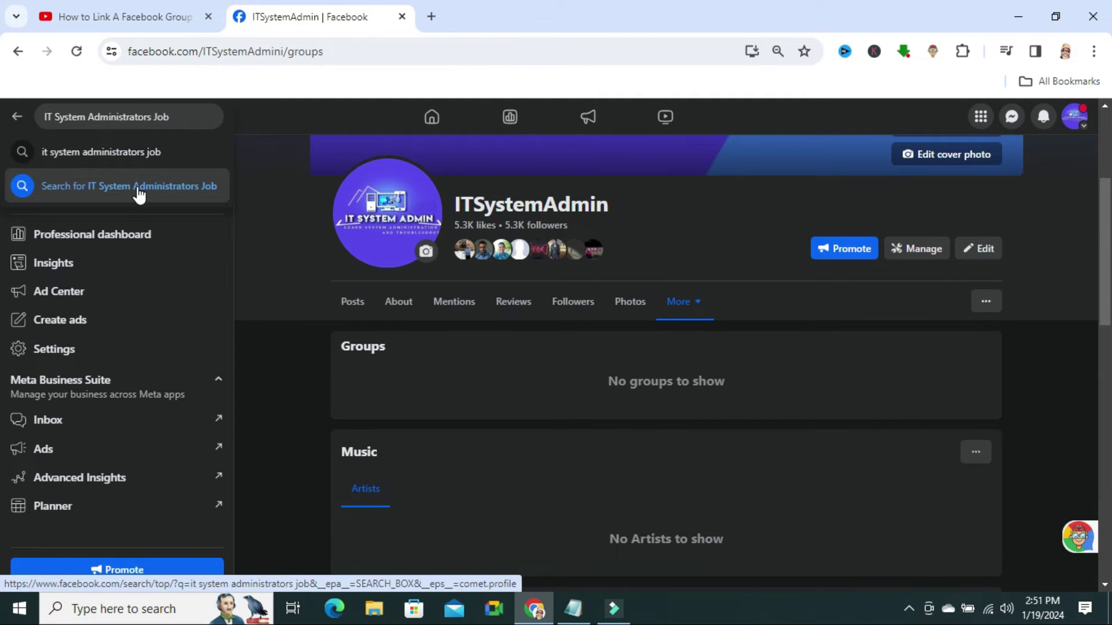
# Open the IT System Administrator Job group, join it, and highlight its Public group label
pyautogui.moveTo(567, 204)
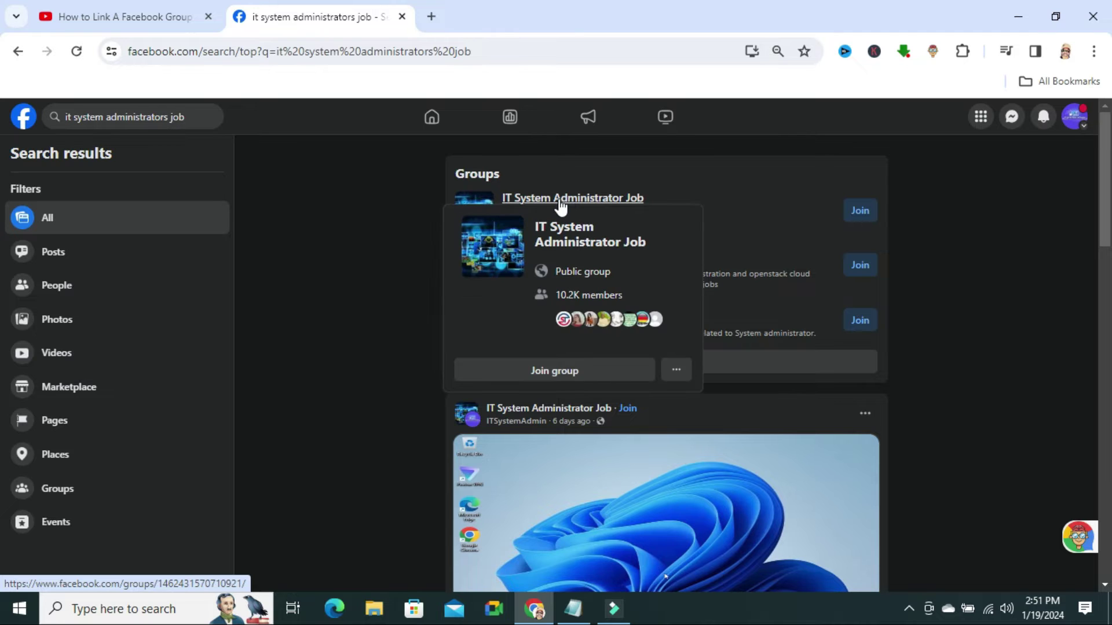
pyautogui.click(561, 203)
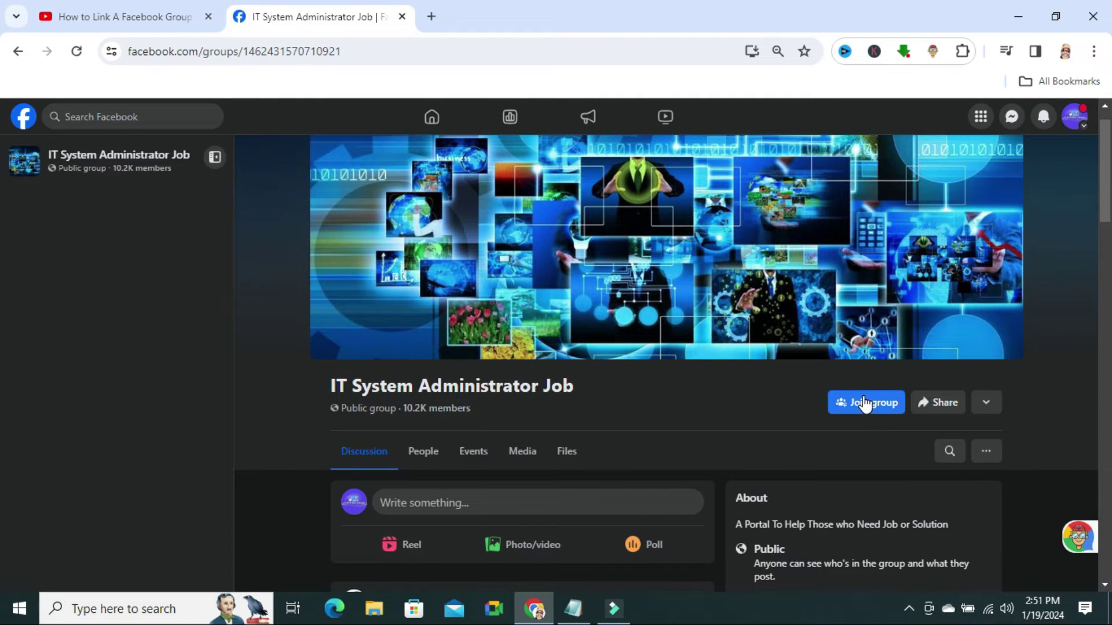
pyautogui.click(869, 405)
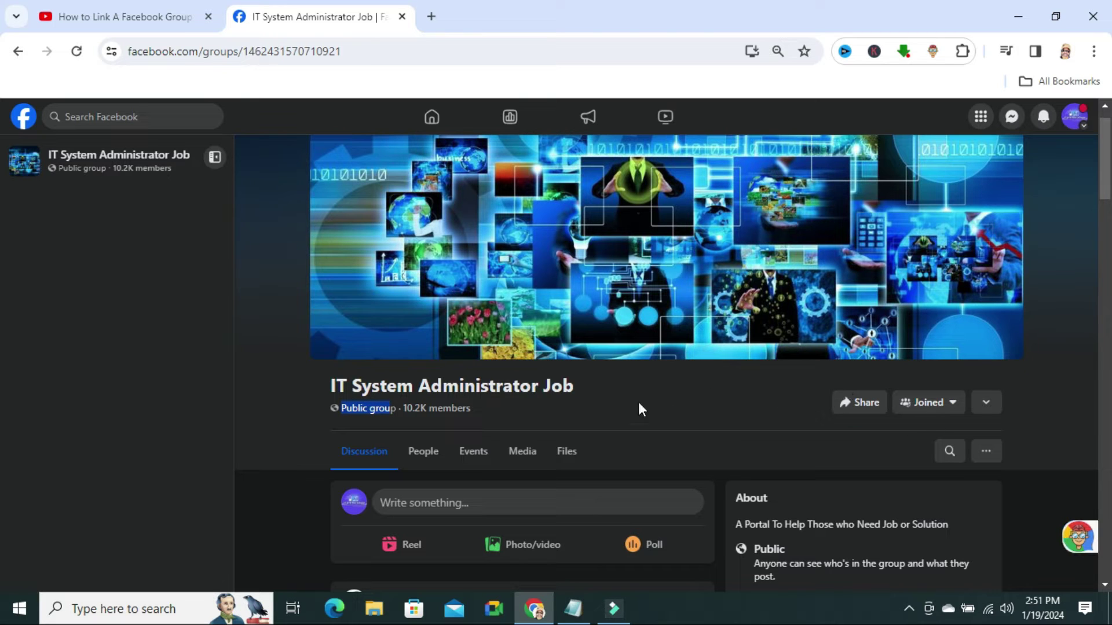
pyautogui.moveTo(396, 407); pyautogui.dragTo(400, 408)
pyautogui.click(256, 396)
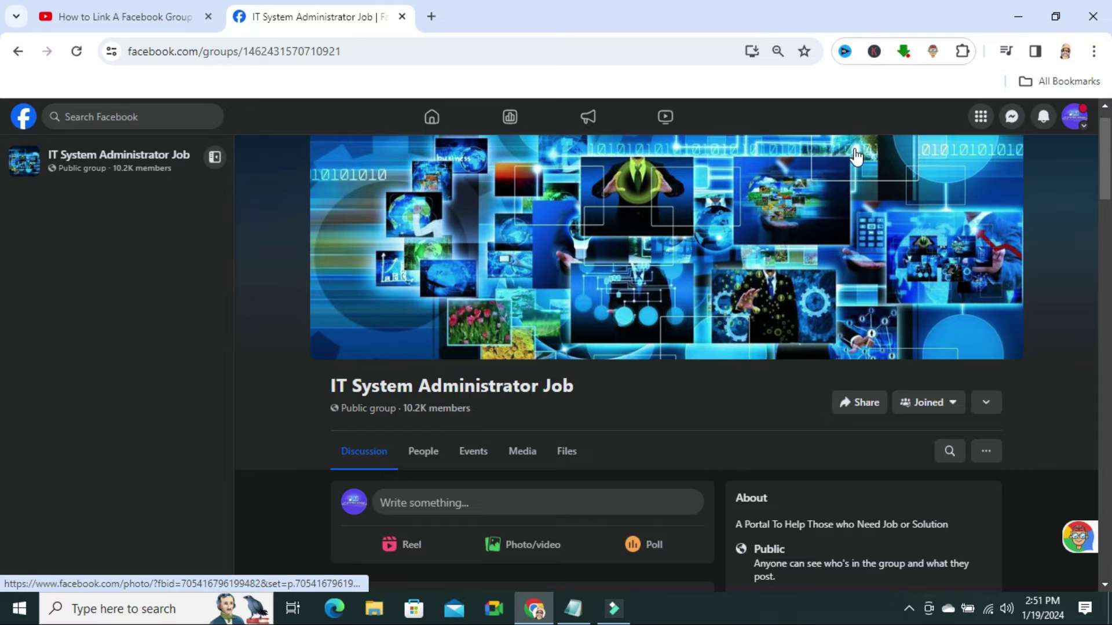
# Switch back to the personal profile and open the IT System Administrator Job group
pyautogui.click(1085, 130)
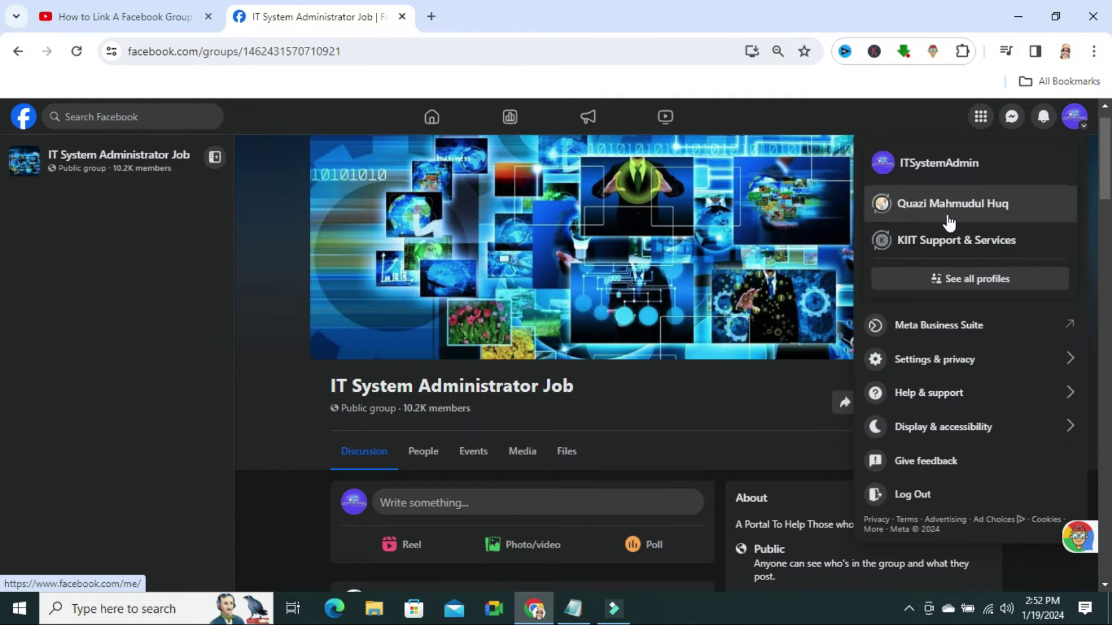
pyautogui.click(930, 202)
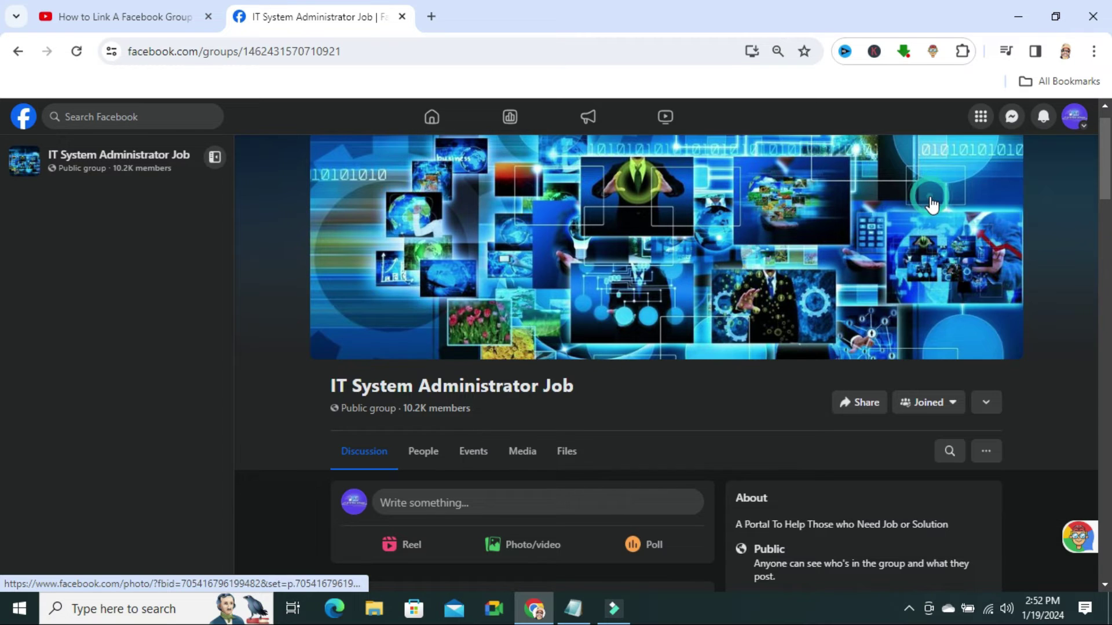
pyautogui.click(128, 117)
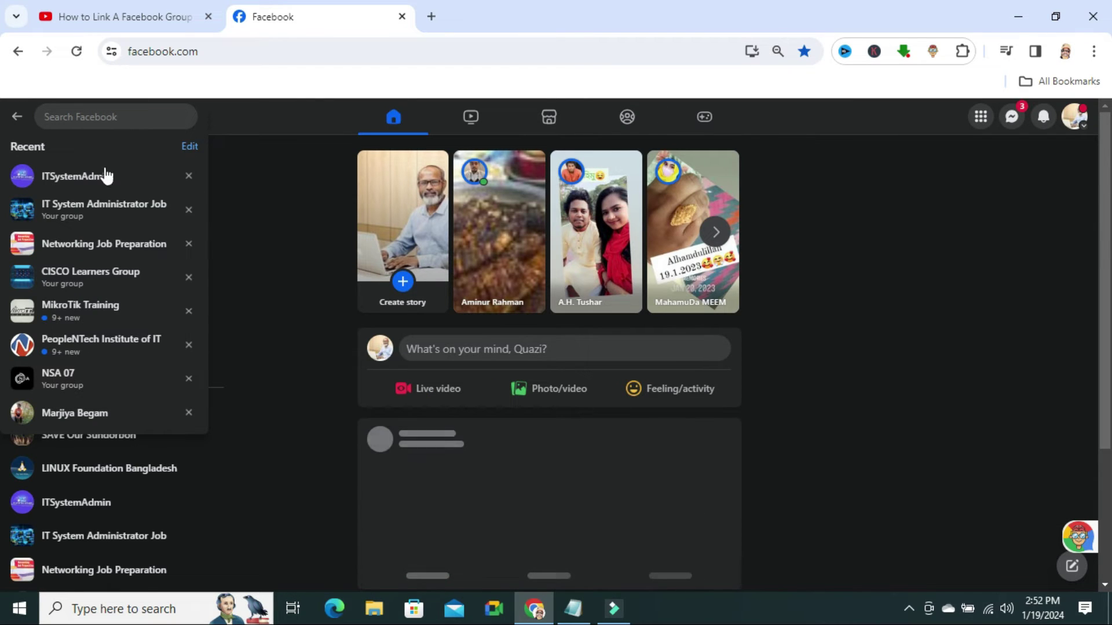
pyautogui.click(102, 210)
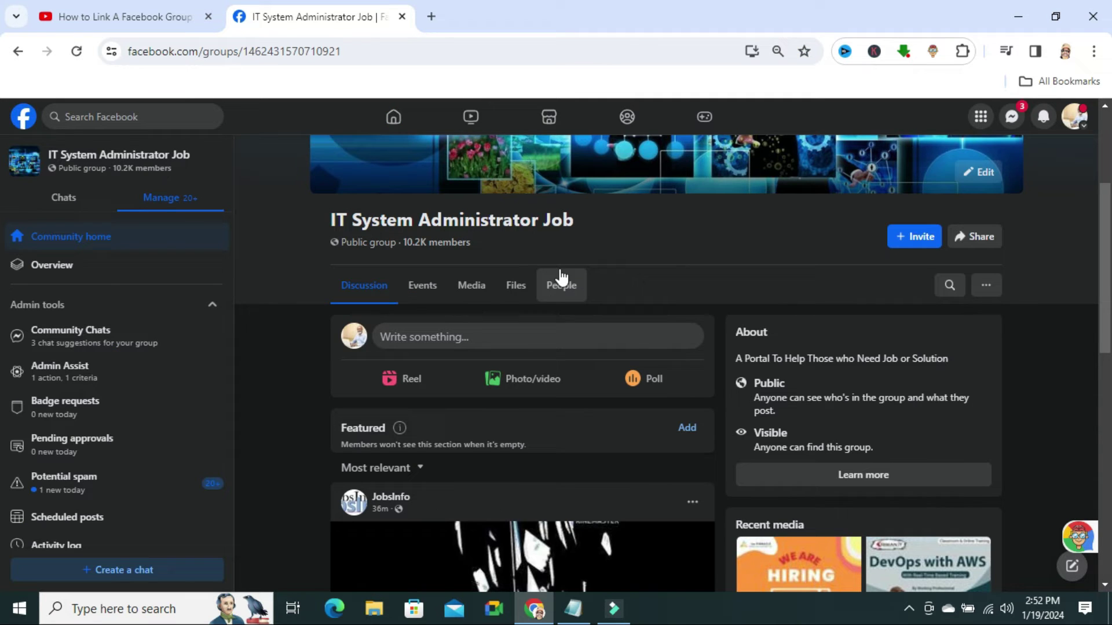
# Find ITsystemAdmin among the group's members and send it an admin invitation
pyautogui.click(559, 289)
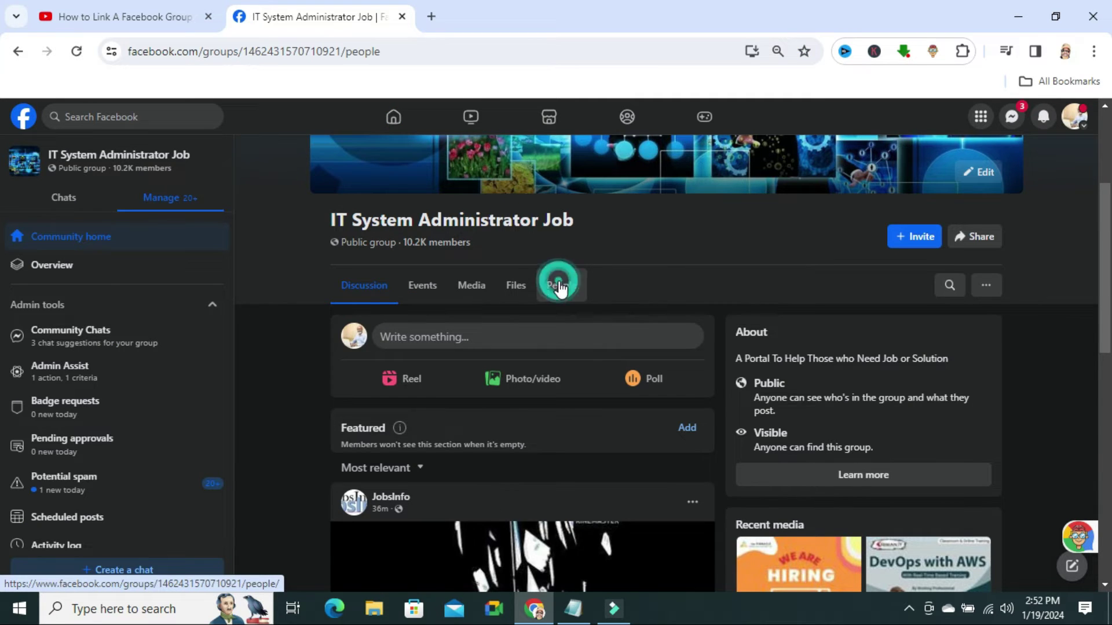
pyautogui.scroll(-3, 777, 272)
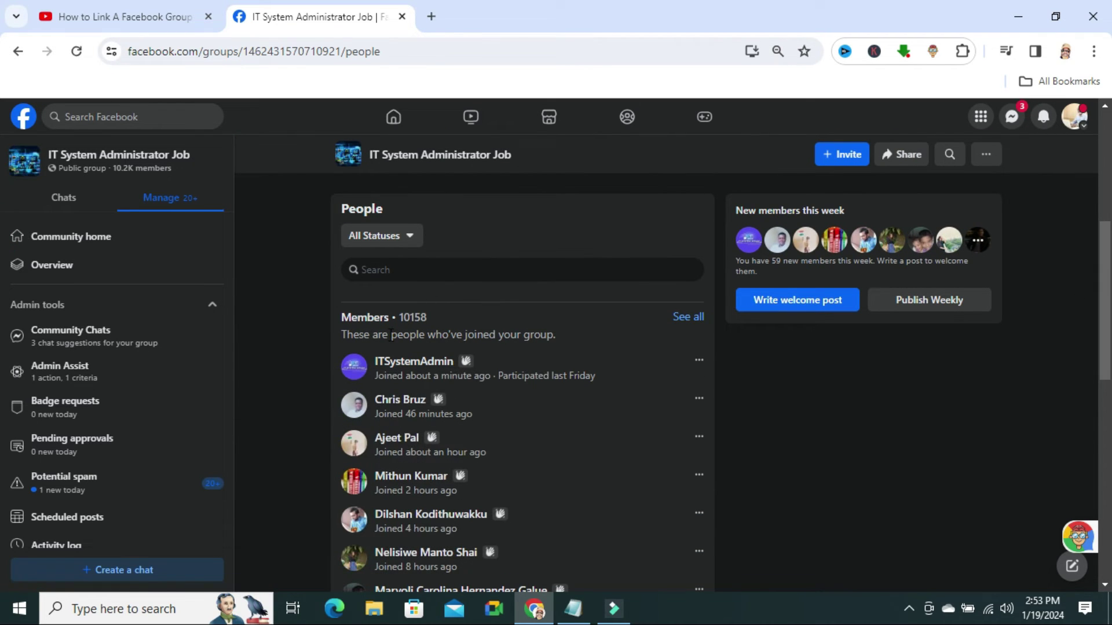
pyautogui.click(406, 270)
pyautogui.write('IT')
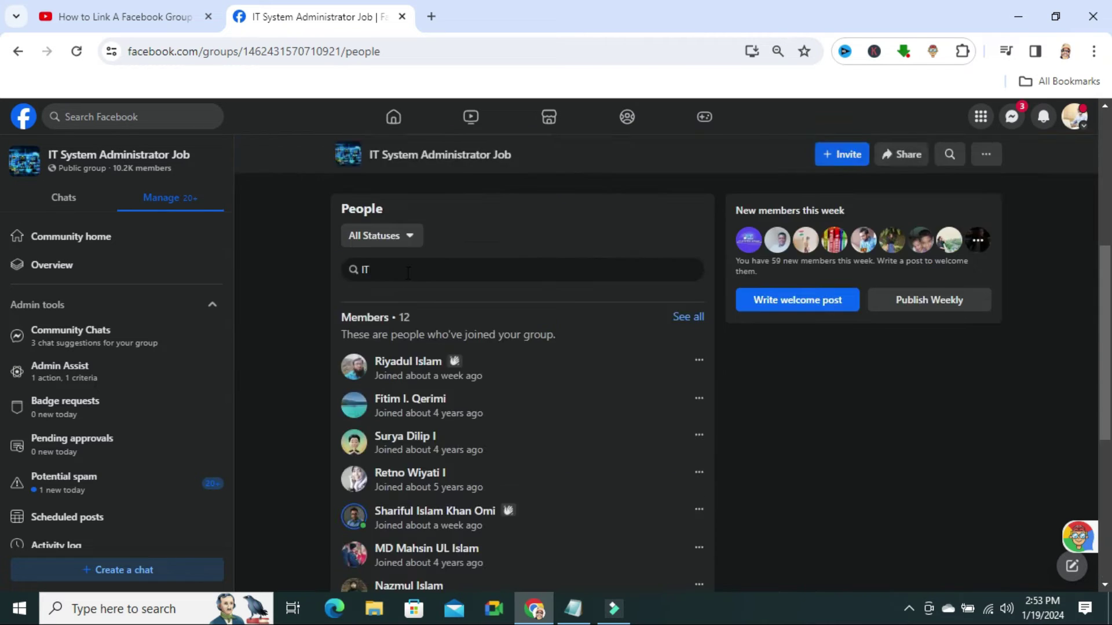
pyautogui.write('syst')
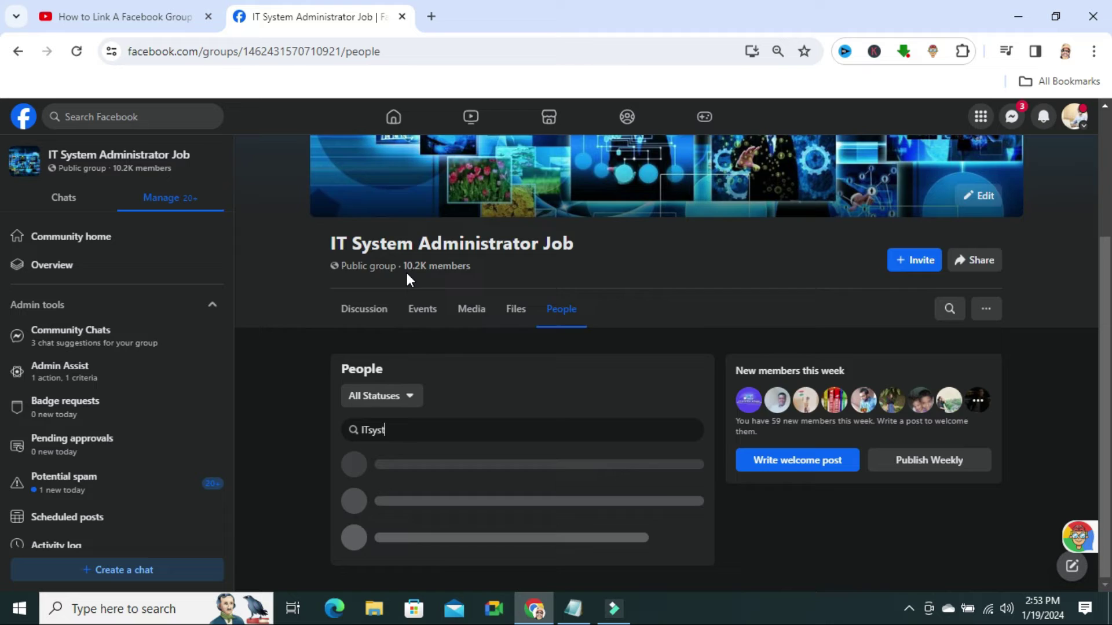
pyautogui.write('emAdmin')
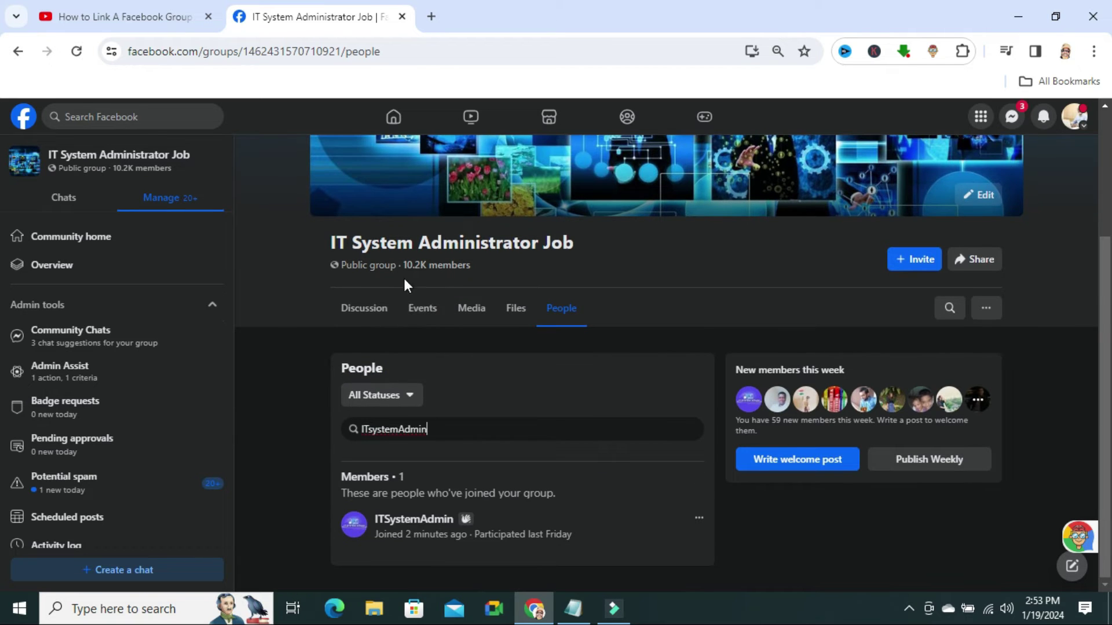
pyautogui.moveTo(424, 530)
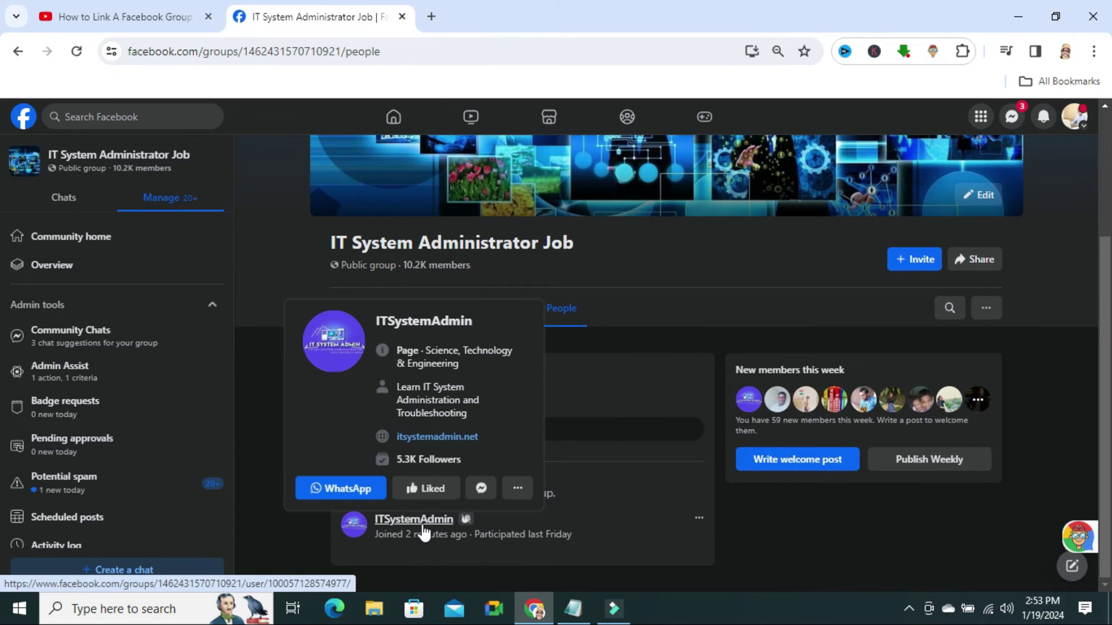
pyautogui.click(699, 523)
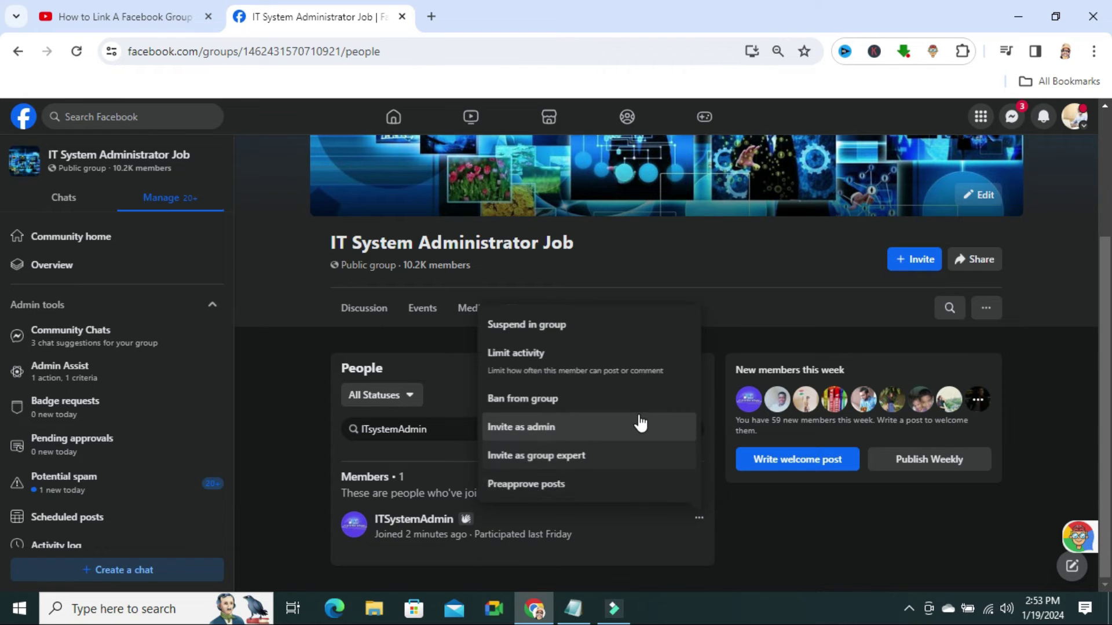
pyautogui.click(548, 428)
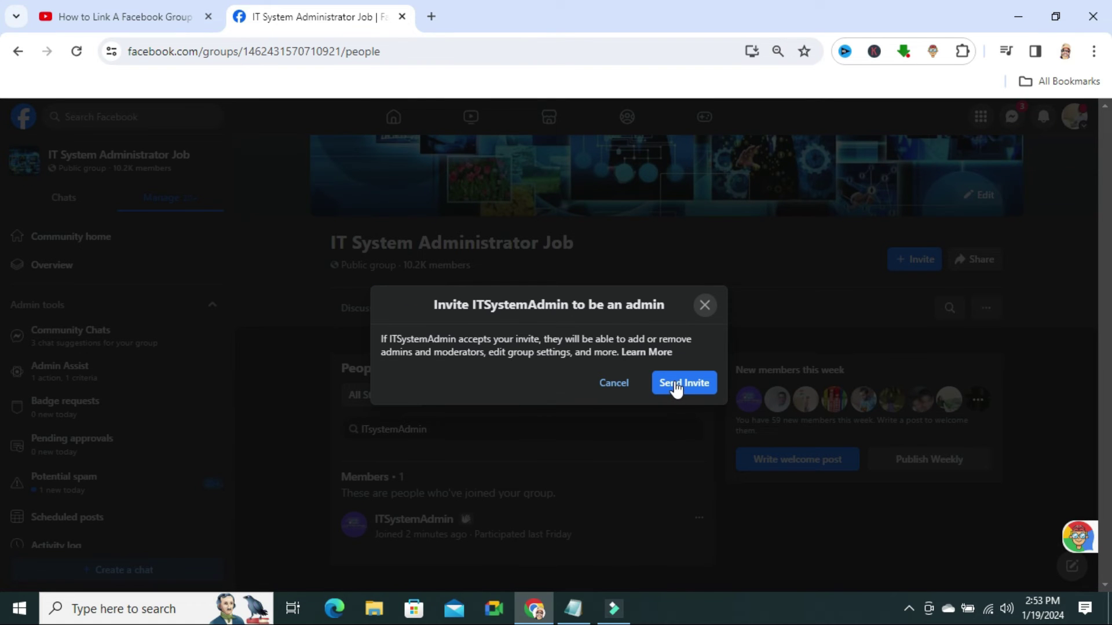
pyautogui.click(676, 384)
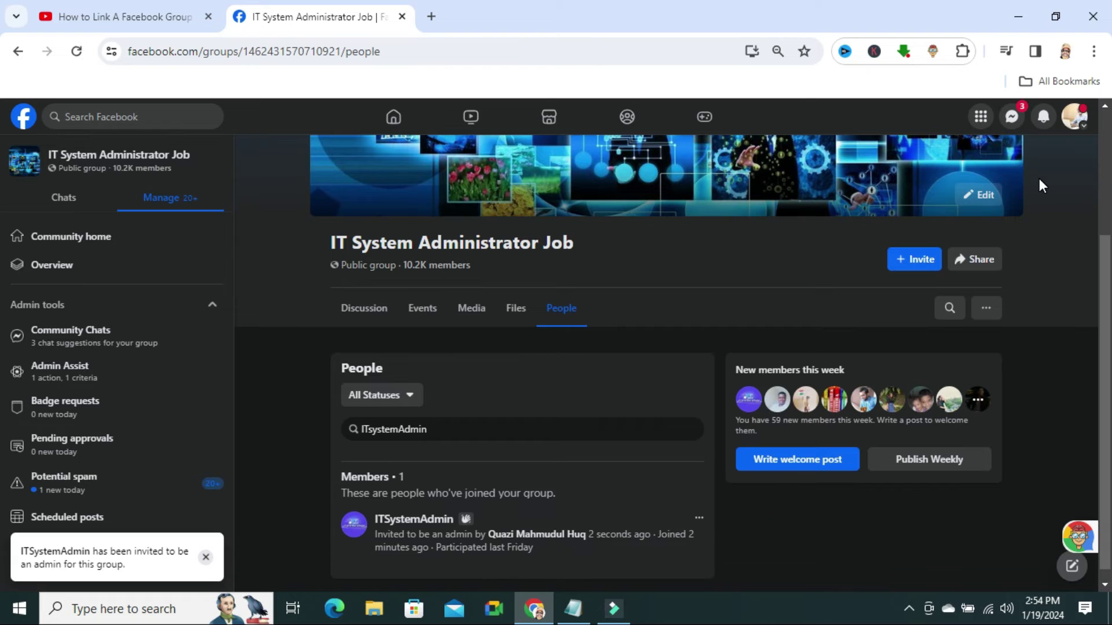
# Switch to acting as the ITSystemAdmin page
pyautogui.click(1076, 117)
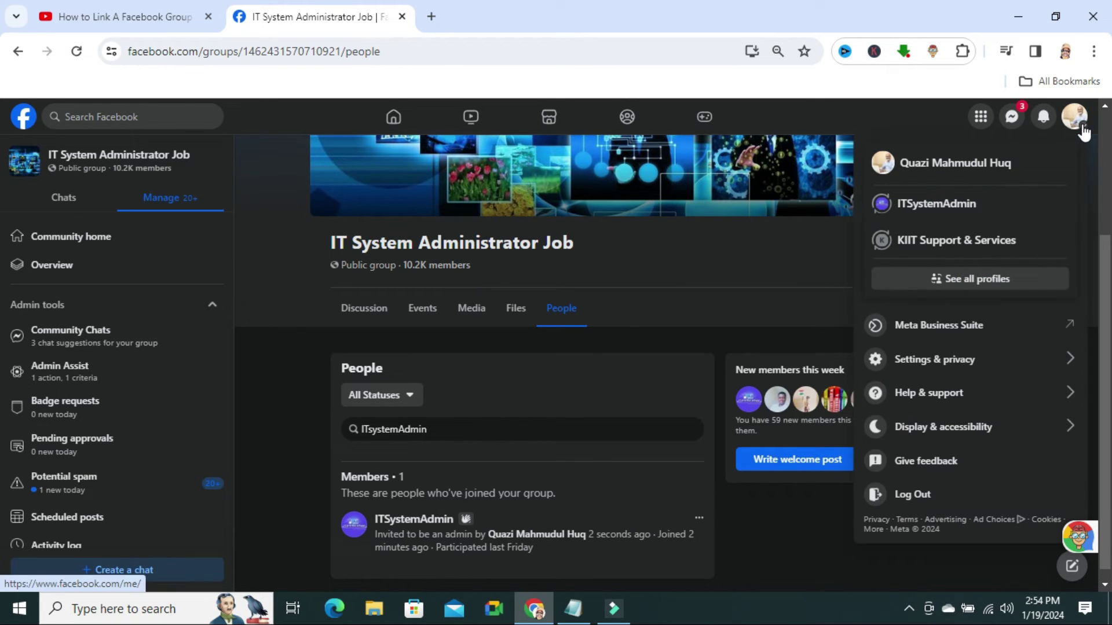
pyautogui.click(946, 200)
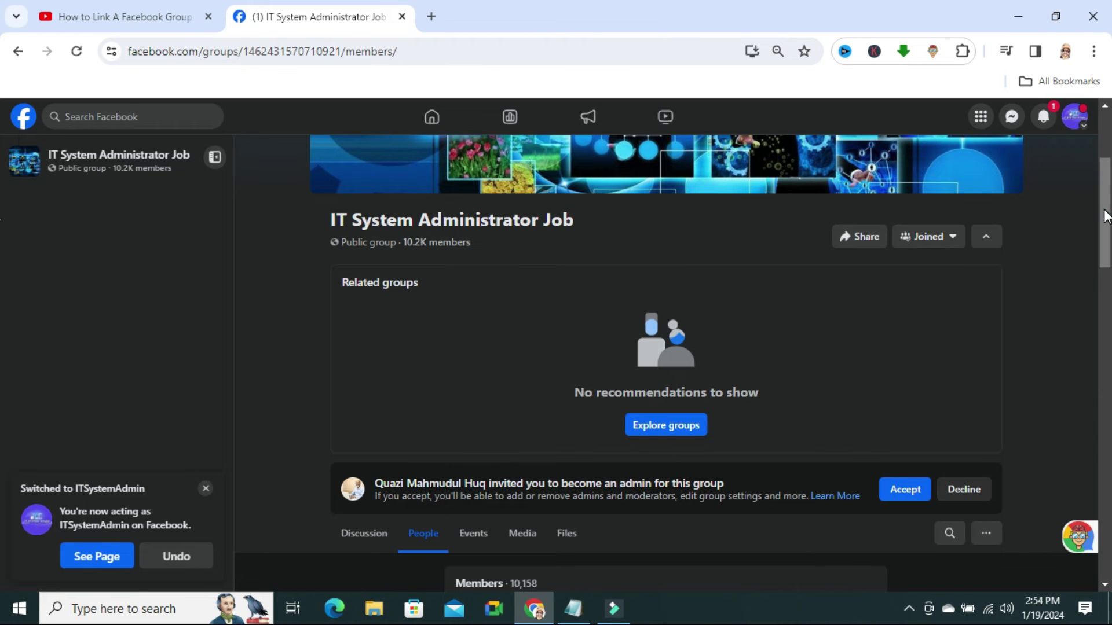
pyautogui.scroll(4, 1106, 216)
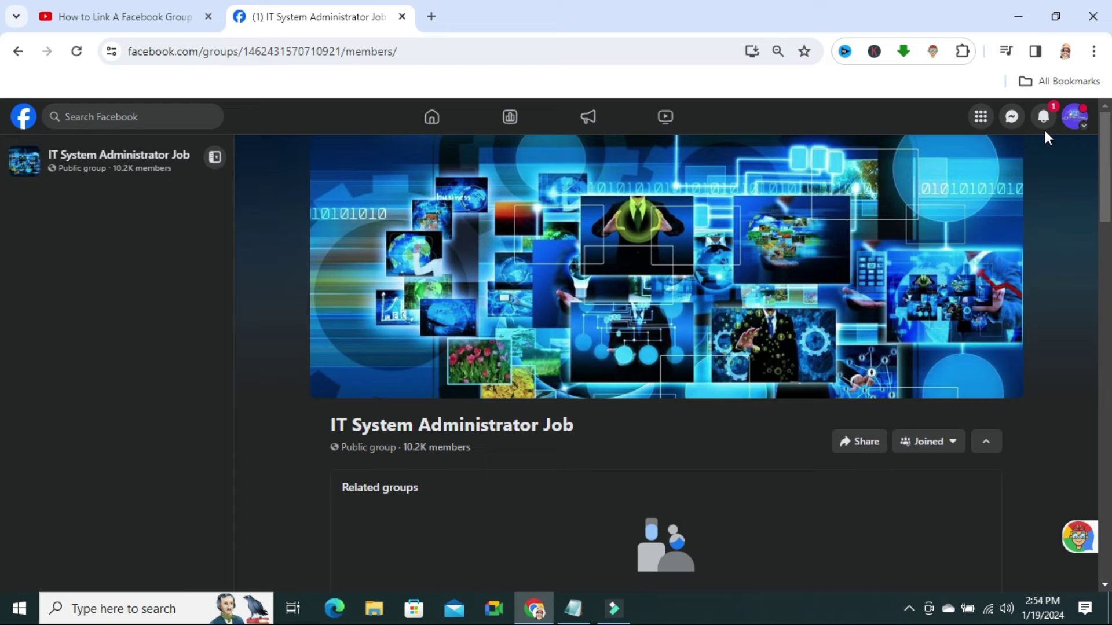
# Open the group admin invitation from Notifications and accept it
pyautogui.click(1044, 119)
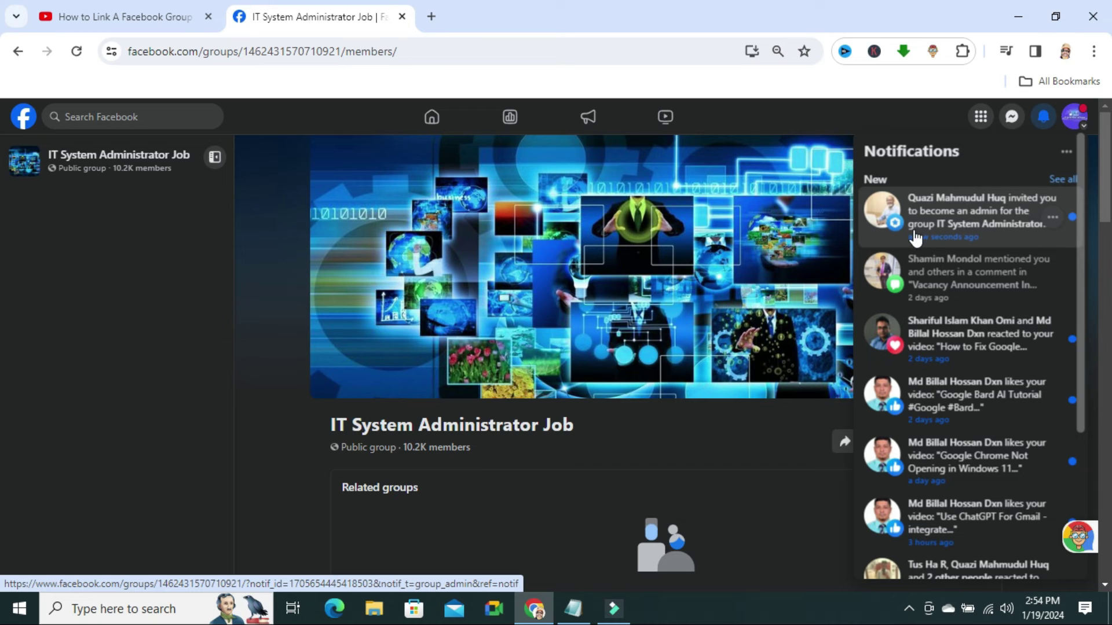
pyautogui.click(986, 220)
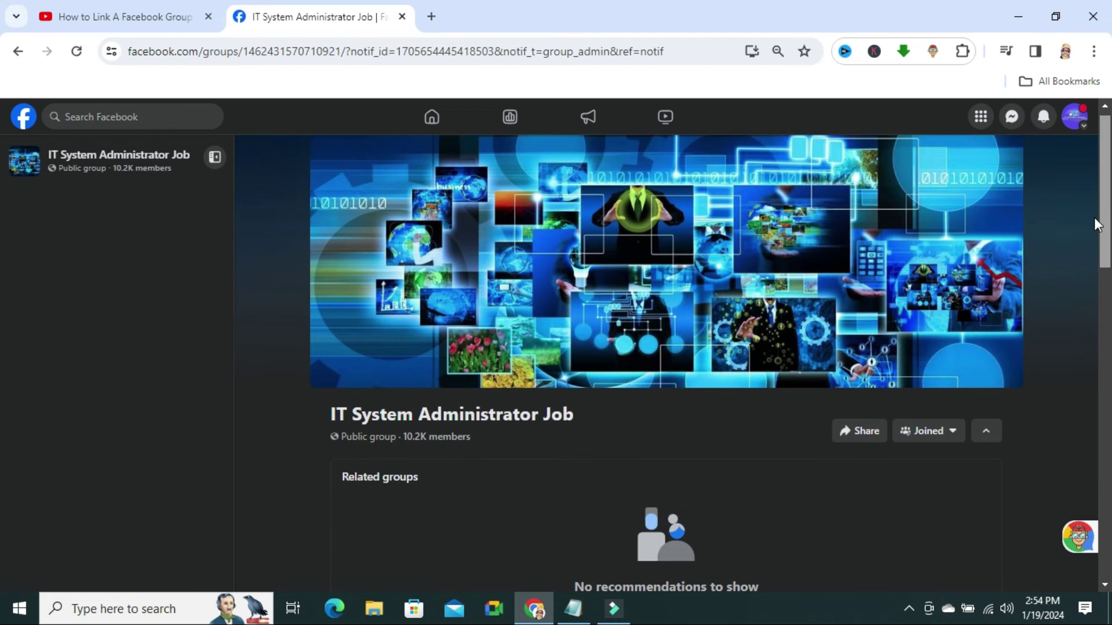
pyautogui.scroll(-5, 1095, 253)
pyautogui.scroll(-2, 1094, 313)
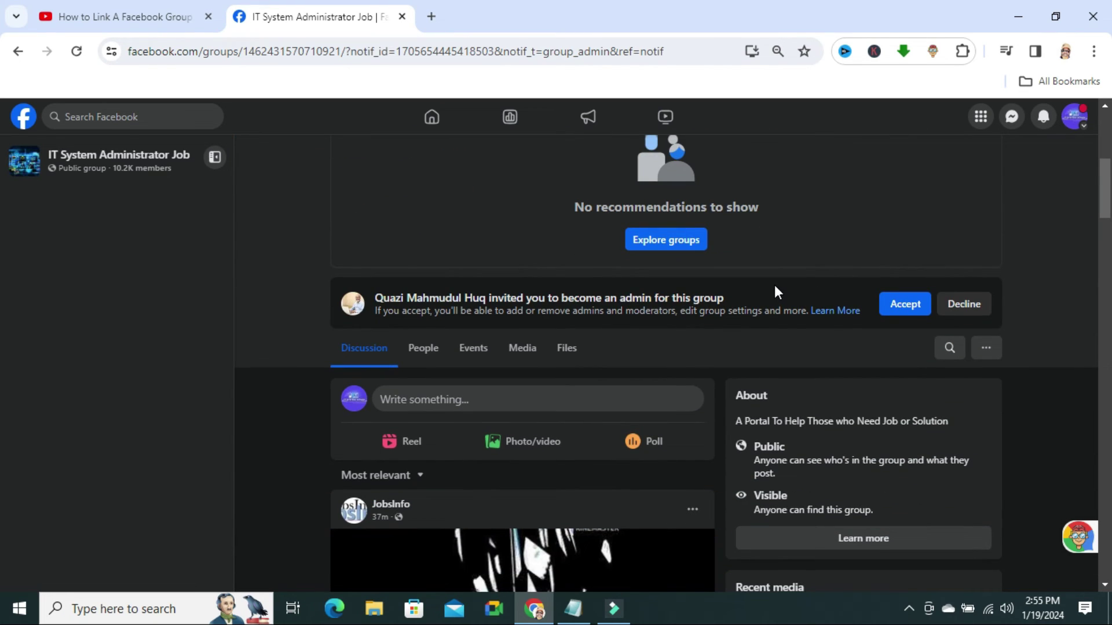
pyautogui.click(907, 311)
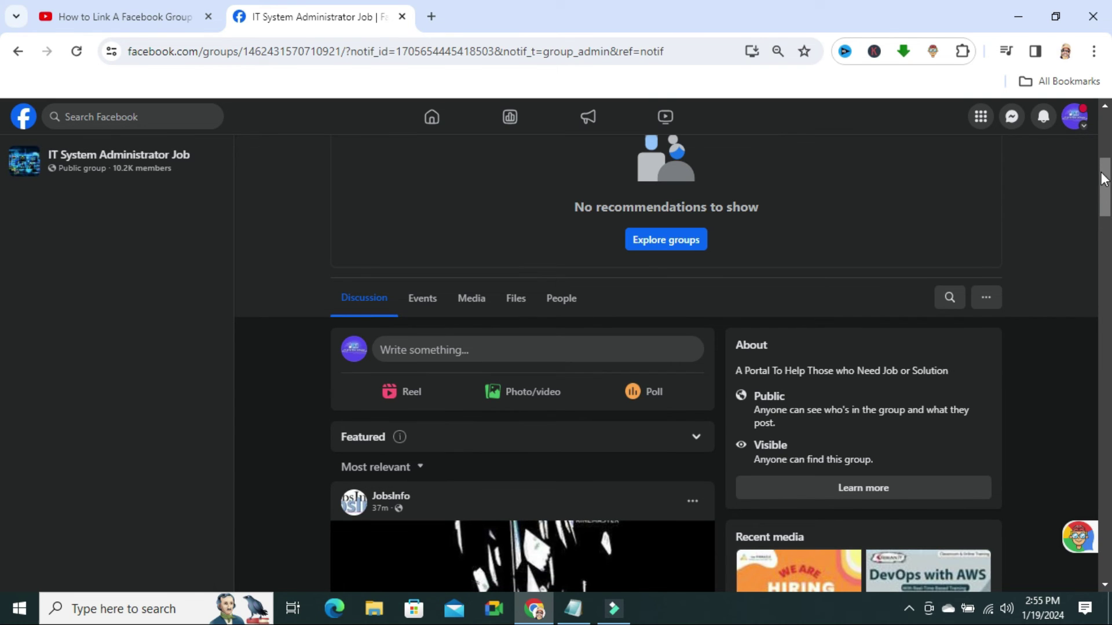
pyautogui.moveTo(1105, 187); pyautogui.dragTo(1105, 138)
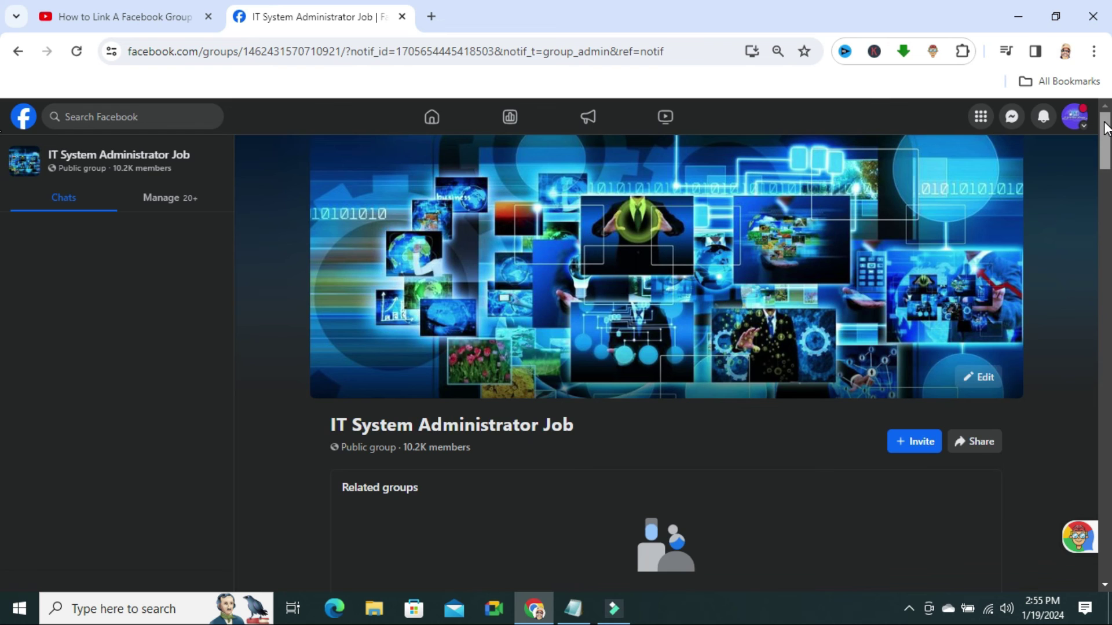
# From Home, go to the ITSystemAdmin page and open More > Groups
pyautogui.click(445, 120)
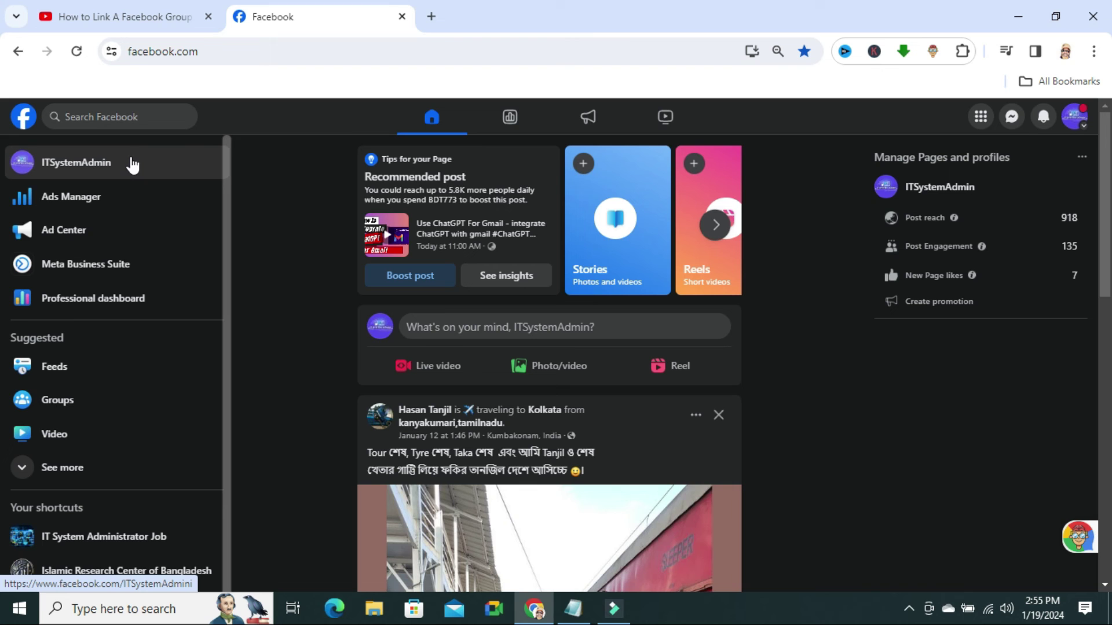
pyautogui.click(115, 163)
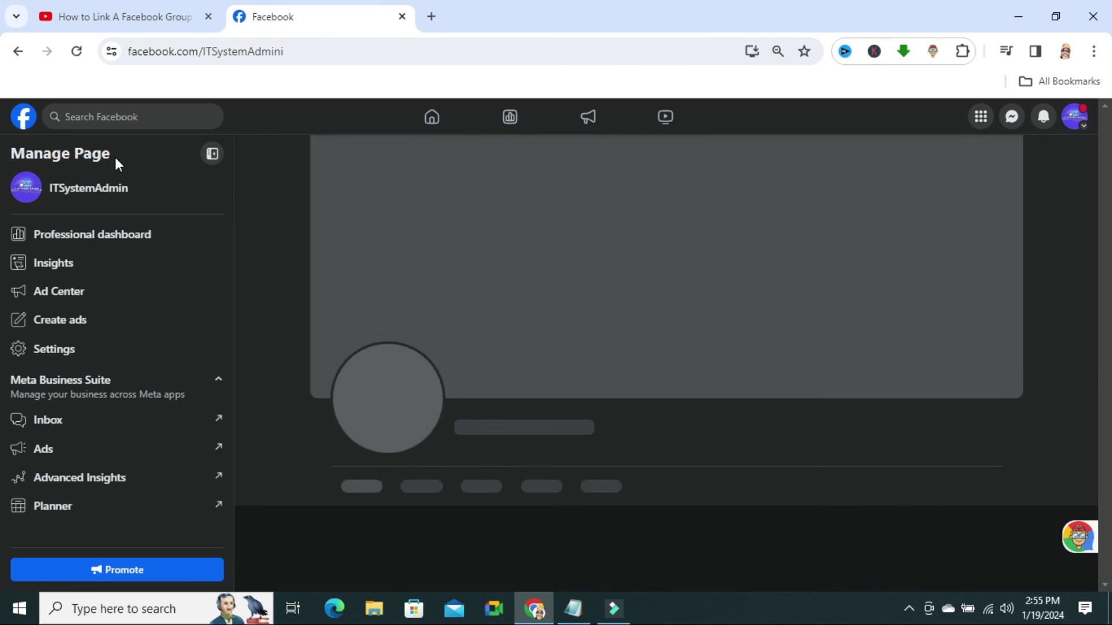
pyautogui.scroll(-2, 1100, 174)
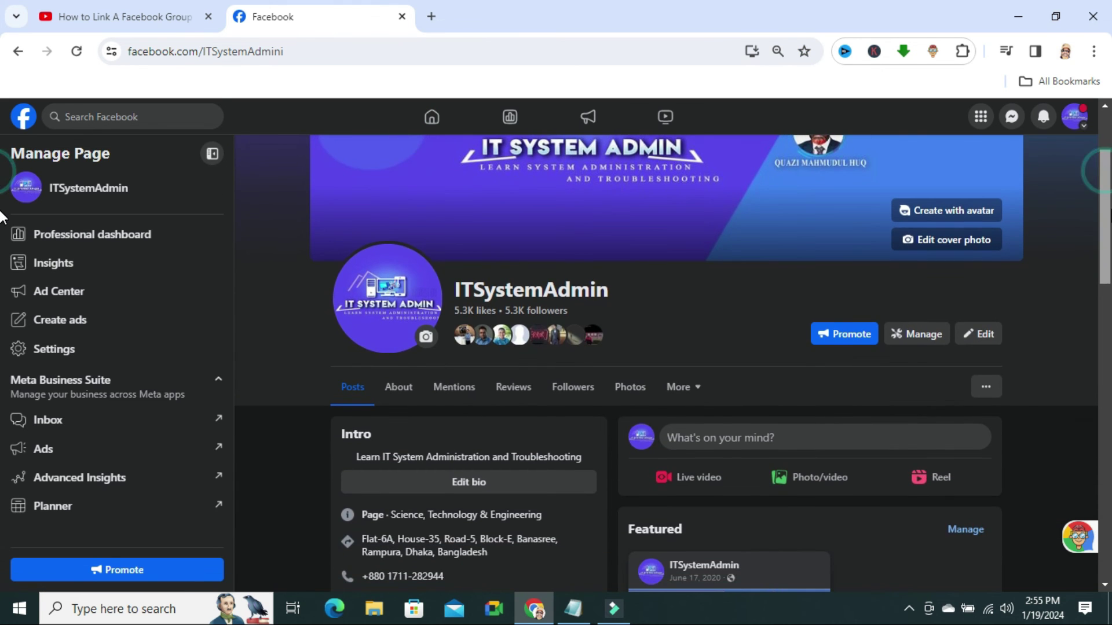
pyautogui.click(683, 388)
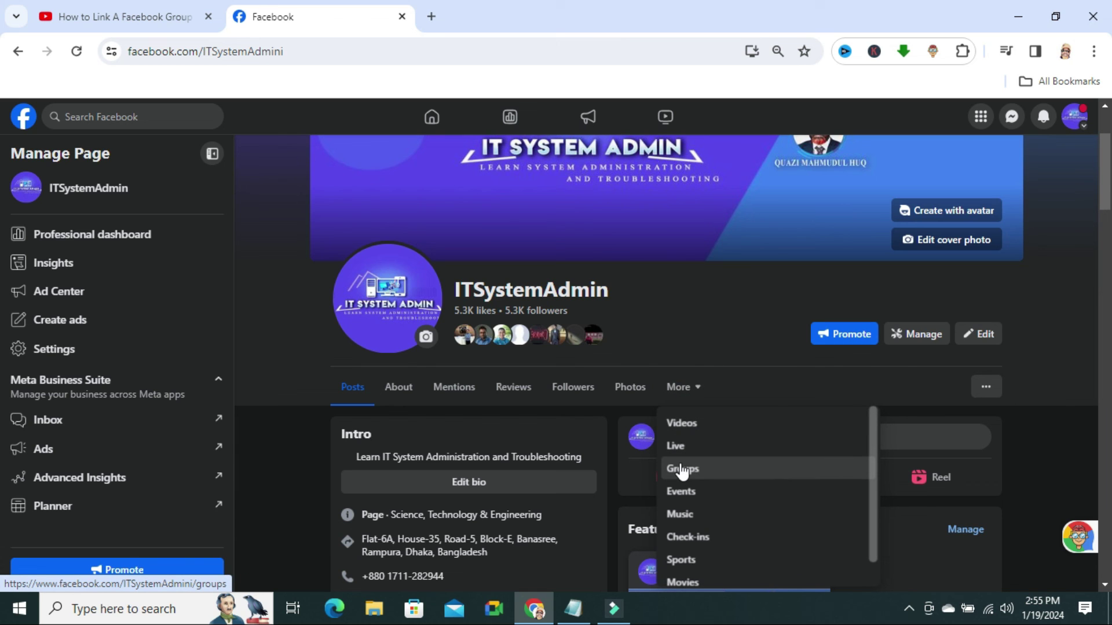
pyautogui.click(702, 468)
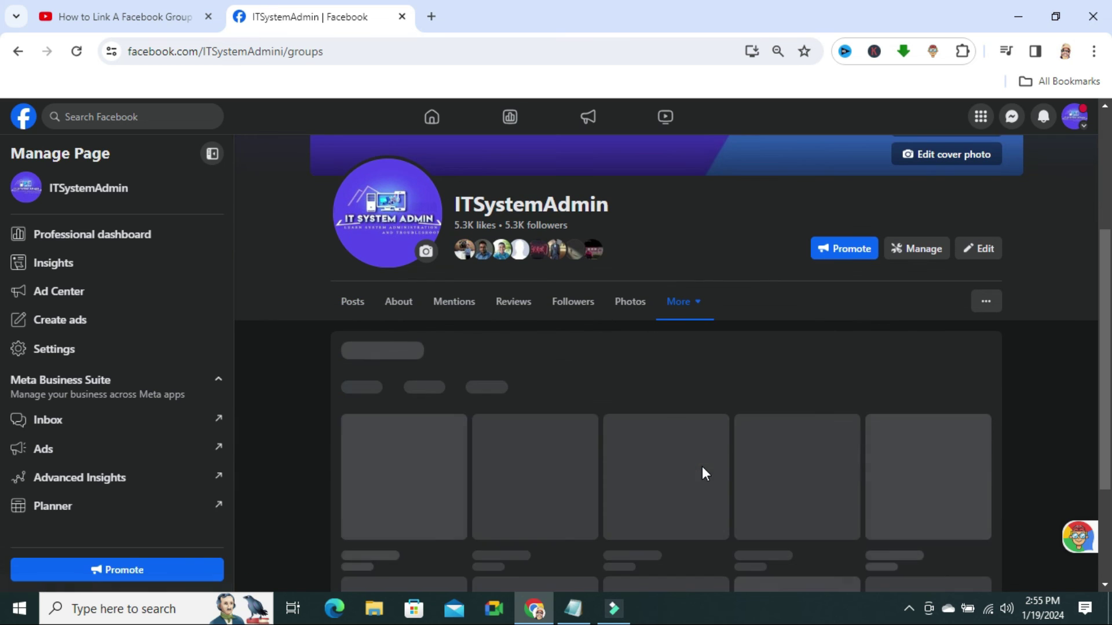